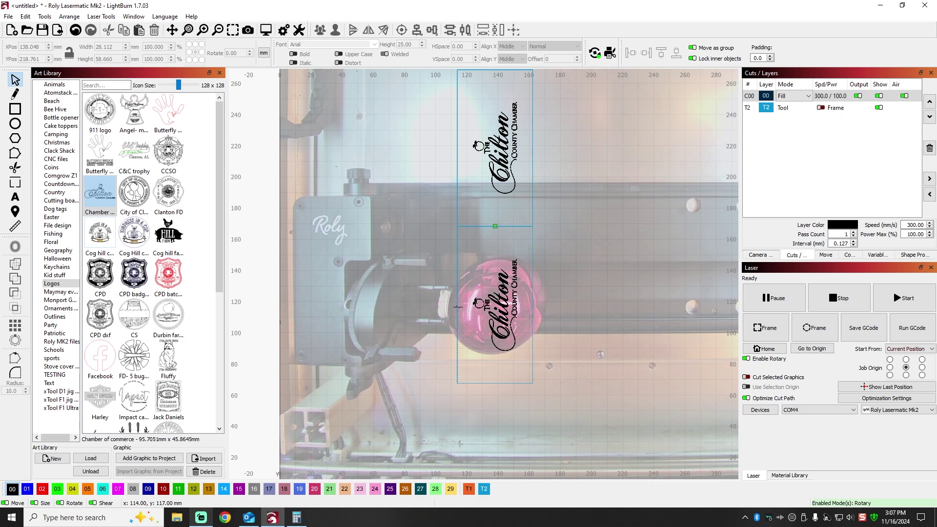
Select both logos with their frames and nudge the whole layout 3 mm left along X
scroll(533, 212, down, 2)
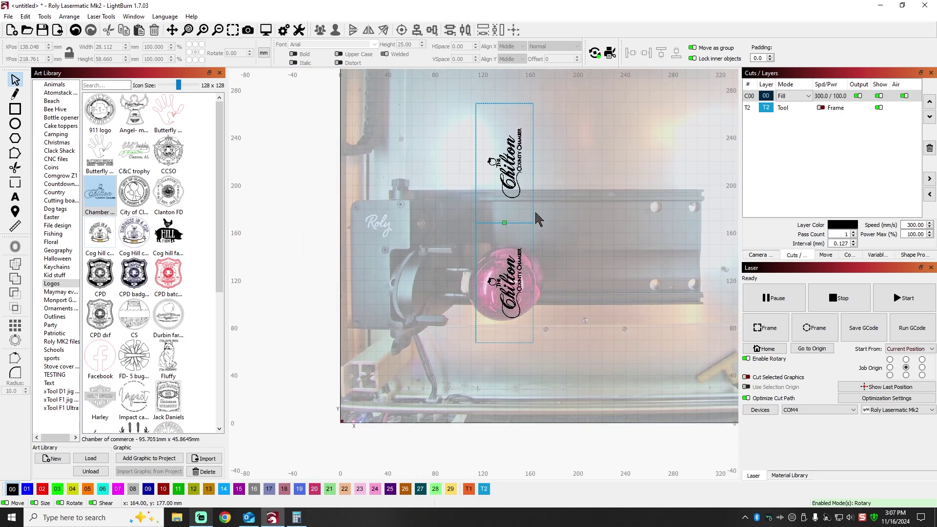
drag(444, 80, 617, 392)
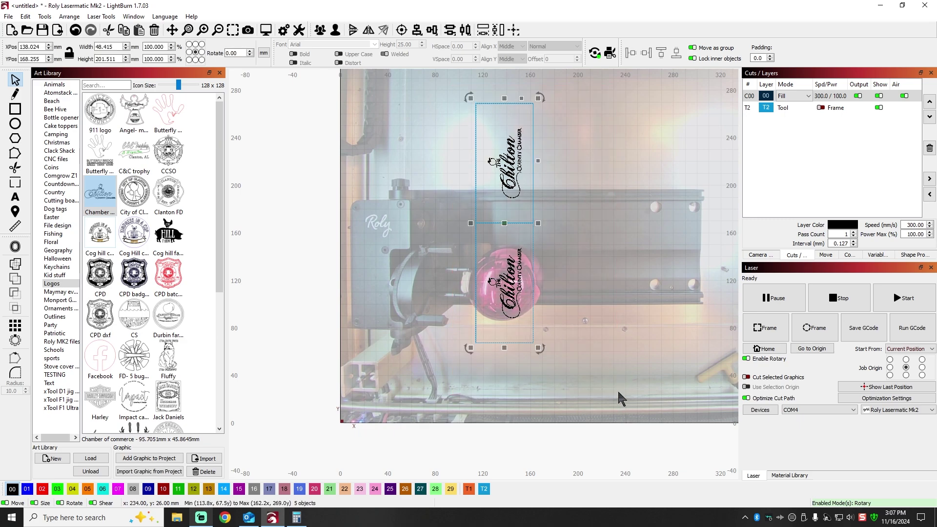
key(Left)
key(Left)
key(Left)
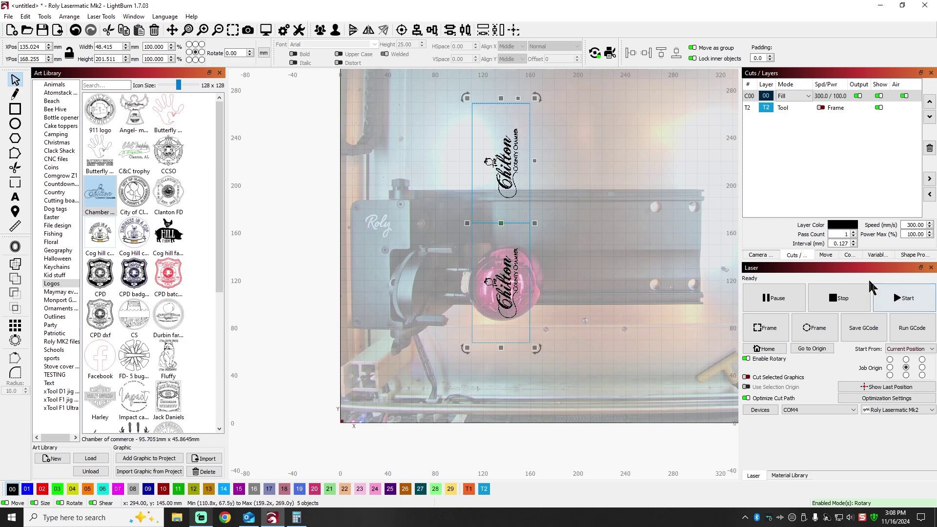
click(591, 244)
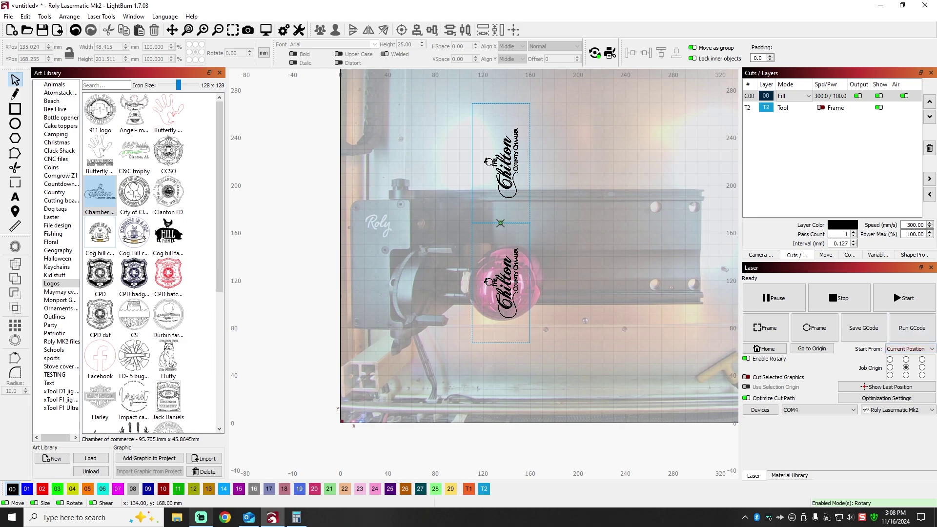
Move both logos and their frames together so the layout's centre sits on the ornament at about X 138, Y 114 mm
click(500, 223)
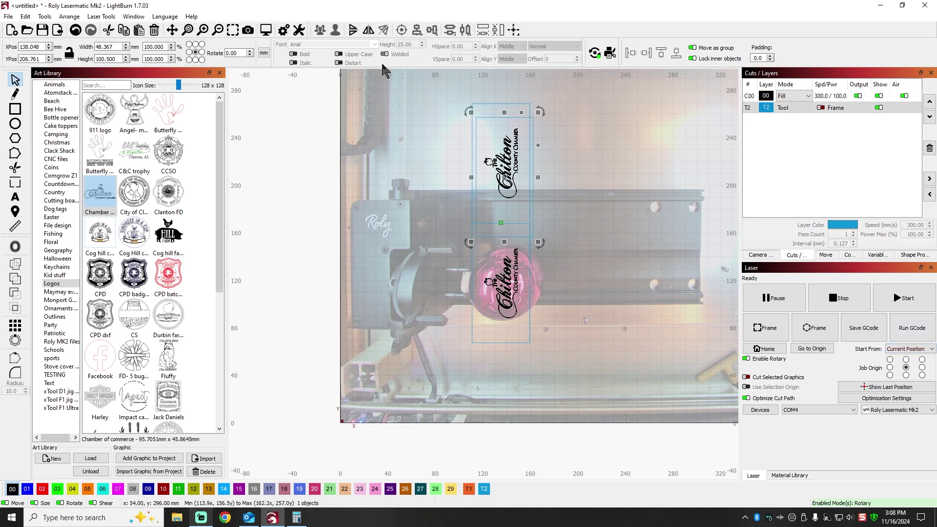
click(390, 184)
drag(436, 84, 615, 439)
drag(501, 223, 505, 287)
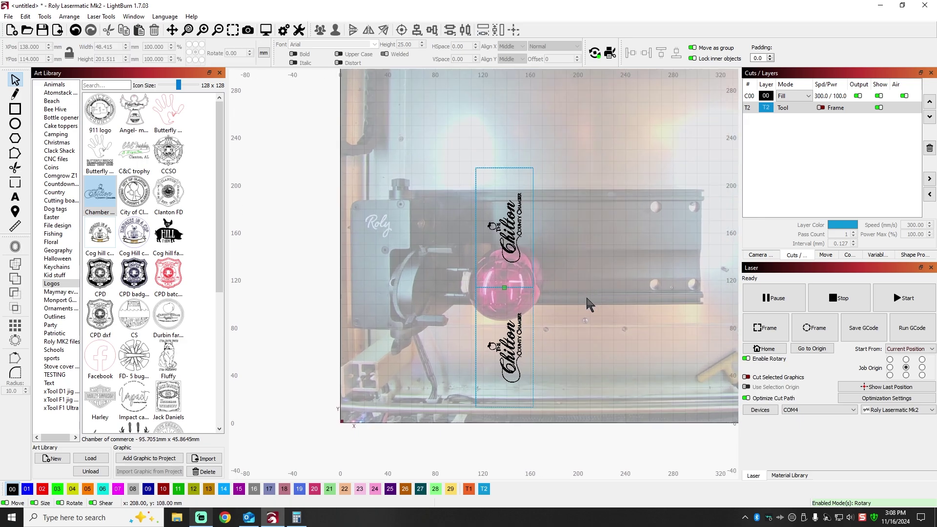
Select the upper frame and review the circumference in the rotary setup to compare it with the layout height
scroll(589, 304, up, 3)
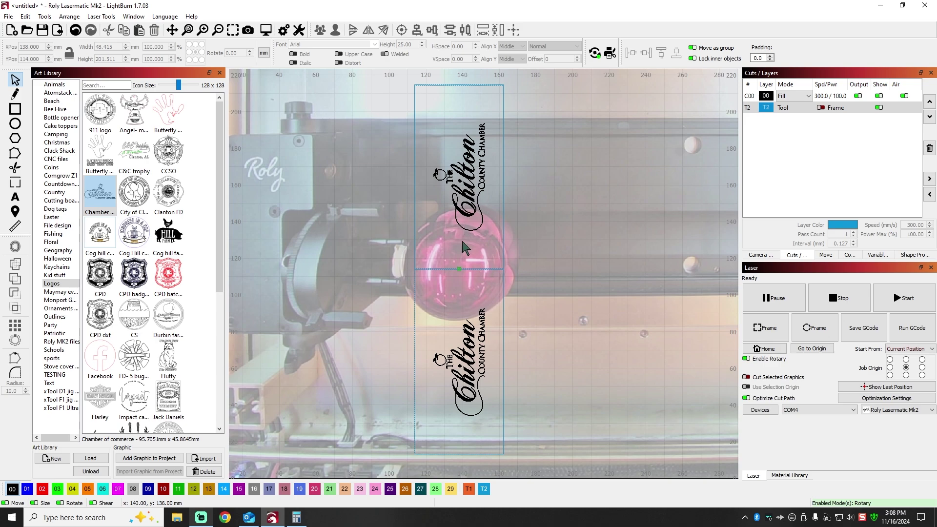
click(502, 272)
click(595, 54)
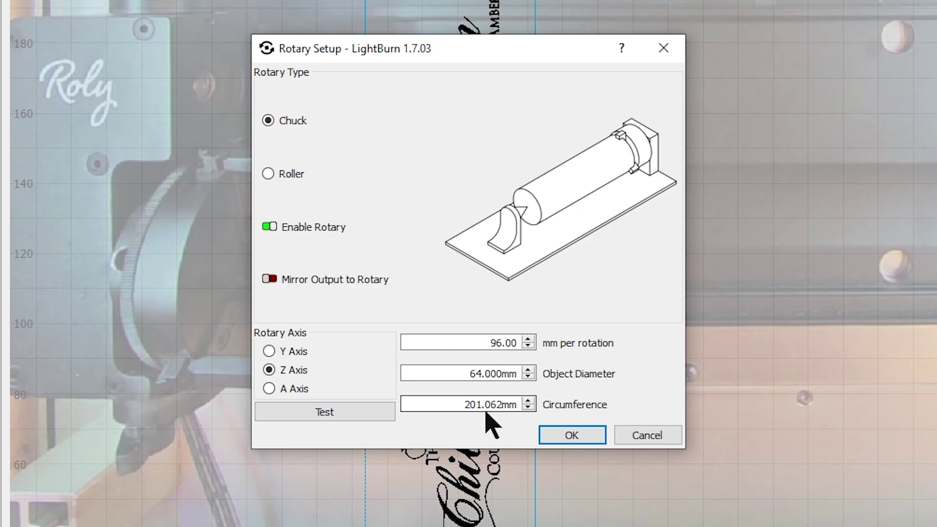
drag(455, 405, 518, 404)
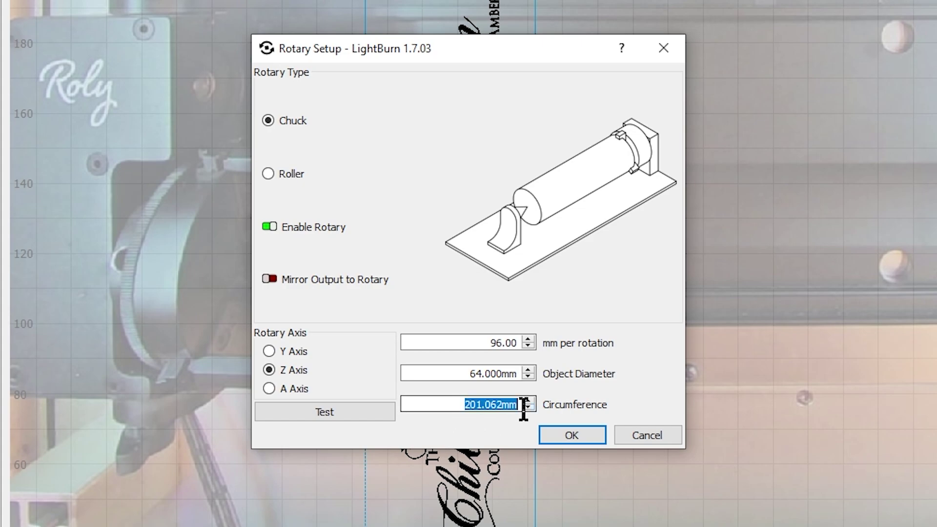
click(572, 434)
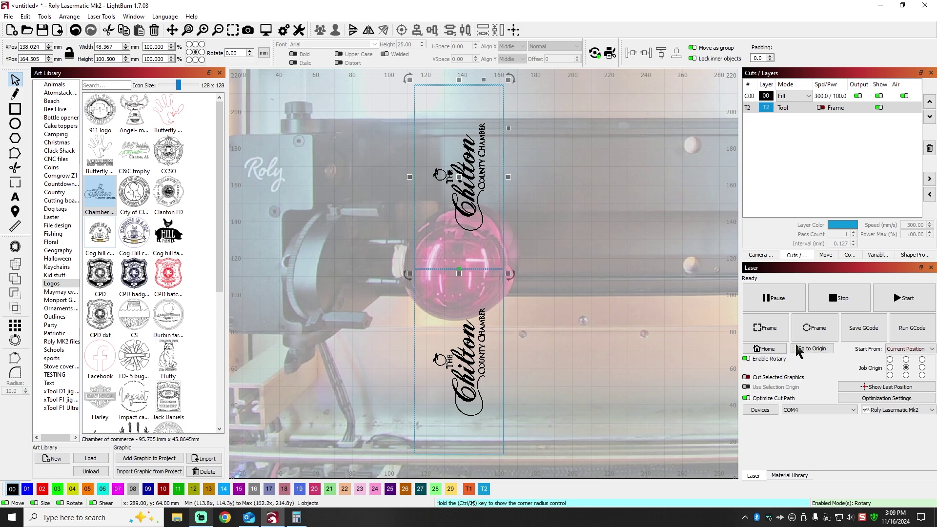
click(595, 53)
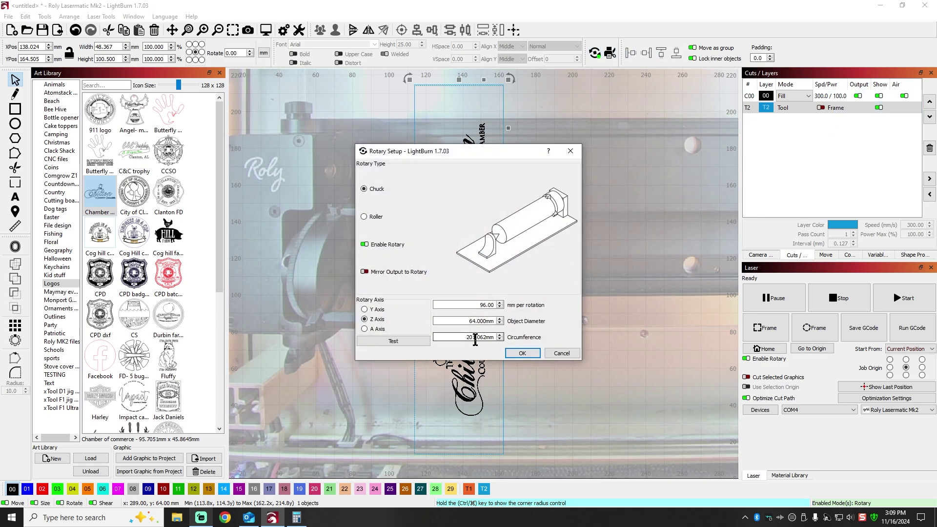
click(522, 353)
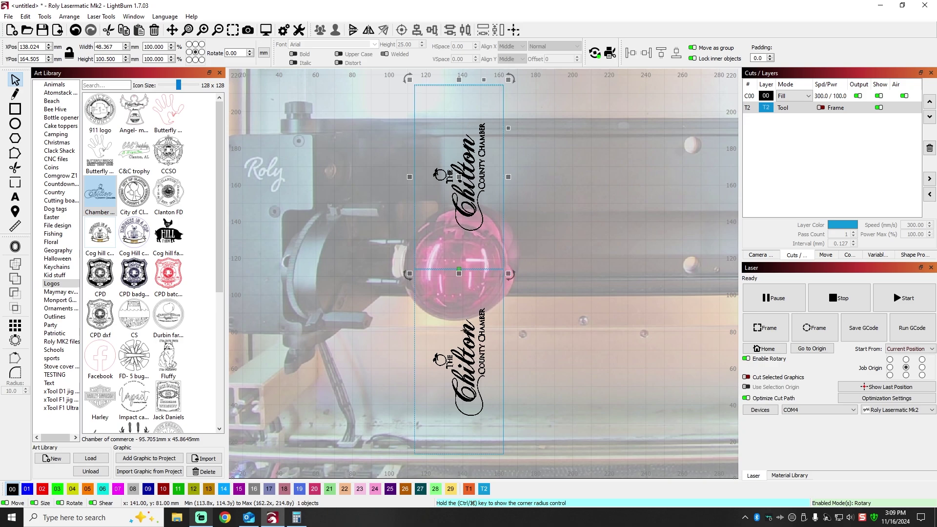
Select the upper logo with its frame and the lower logo with its frame in turn to examine each half of the layout
click(576, 228)
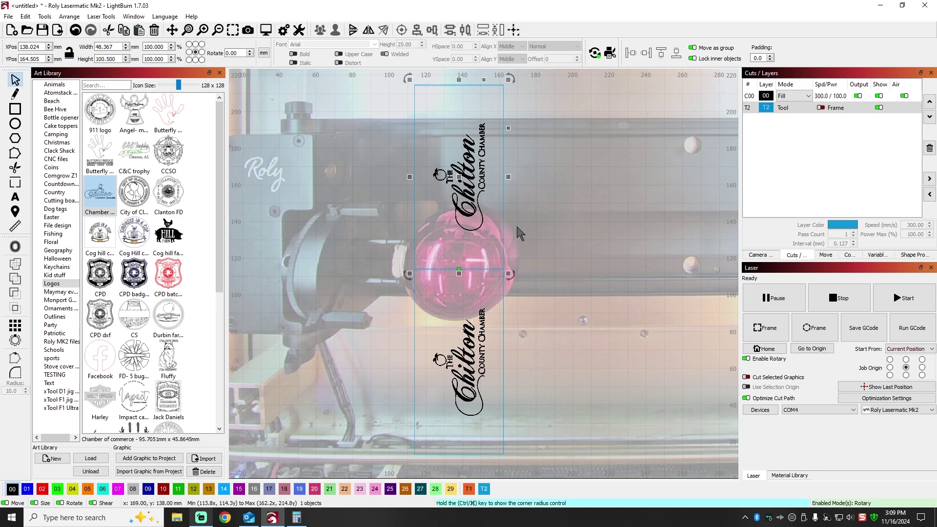
click(476, 182)
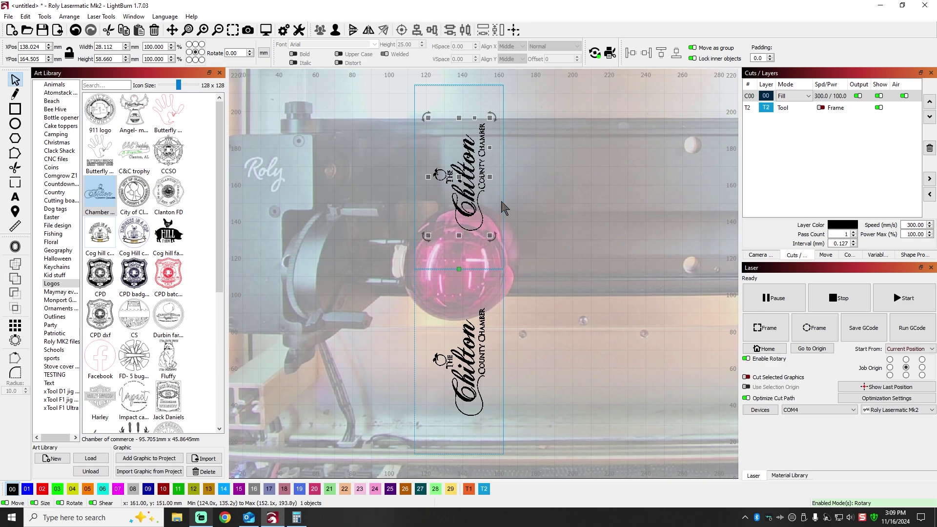
shift+click(503, 202)
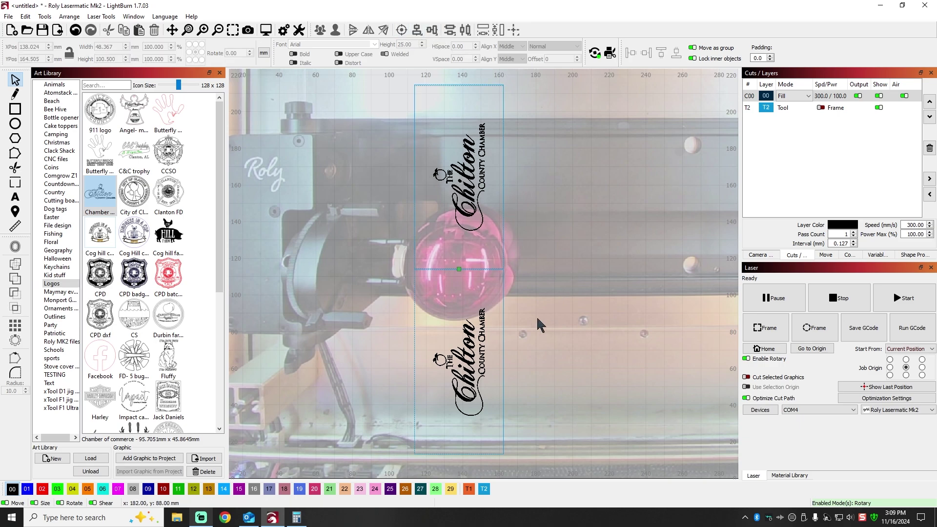
click(467, 371)
shift+click(503, 285)
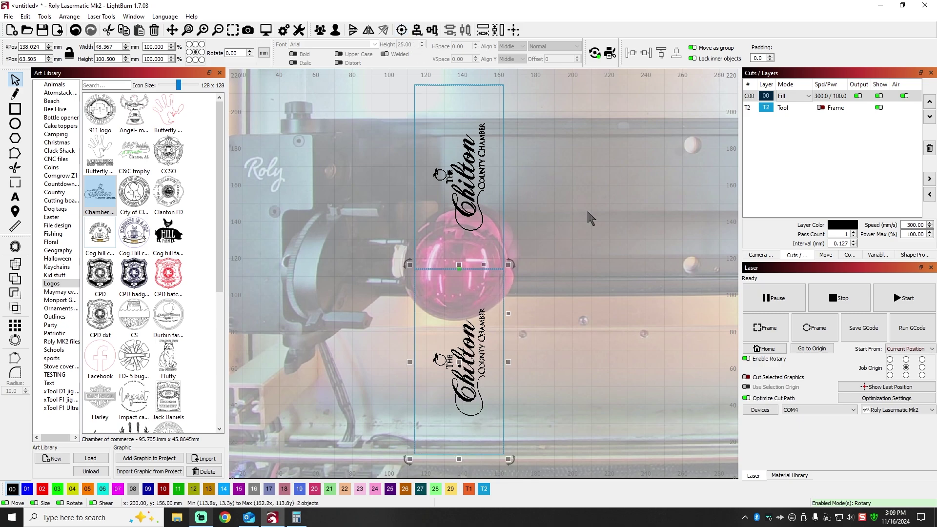
click(490, 234)
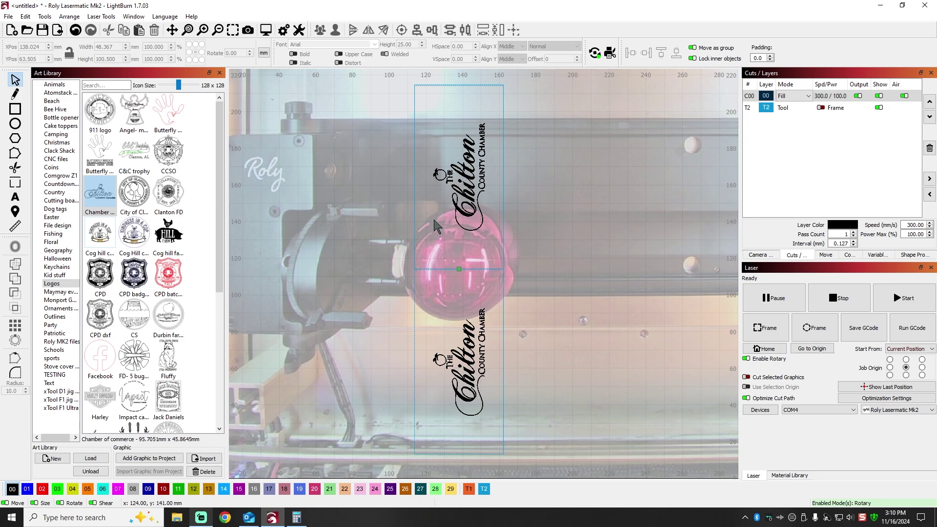
Recheck the object diameter and circumference in the rotary setup against the full wrap layout
scroll(503, 261, down, 3)
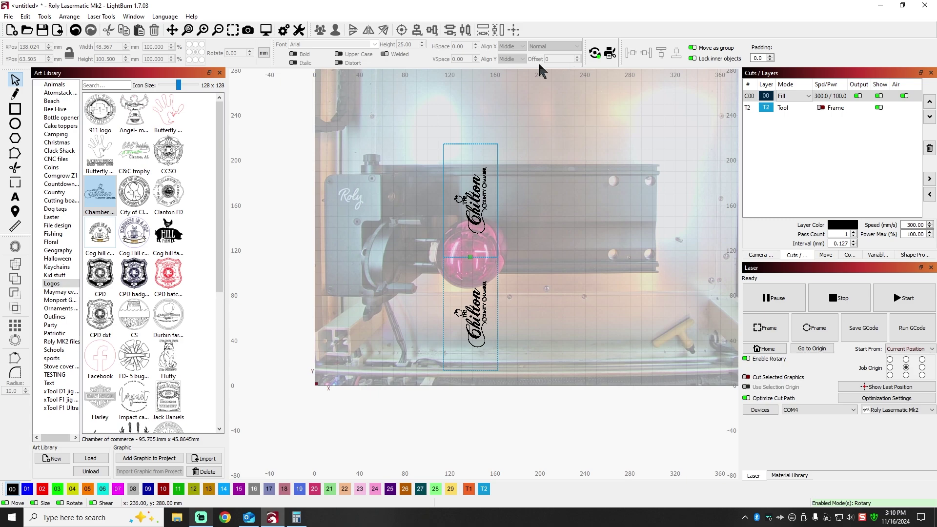
click(595, 51)
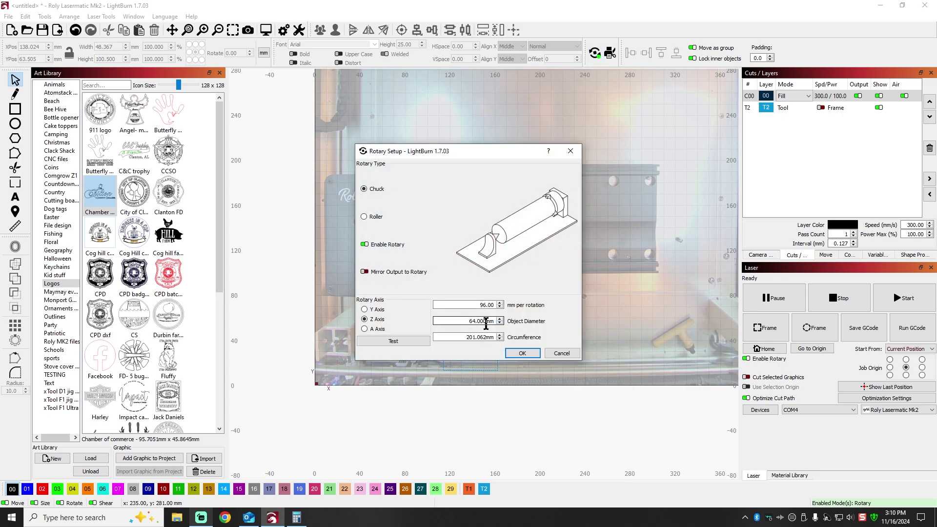
drag(465, 337, 507, 336)
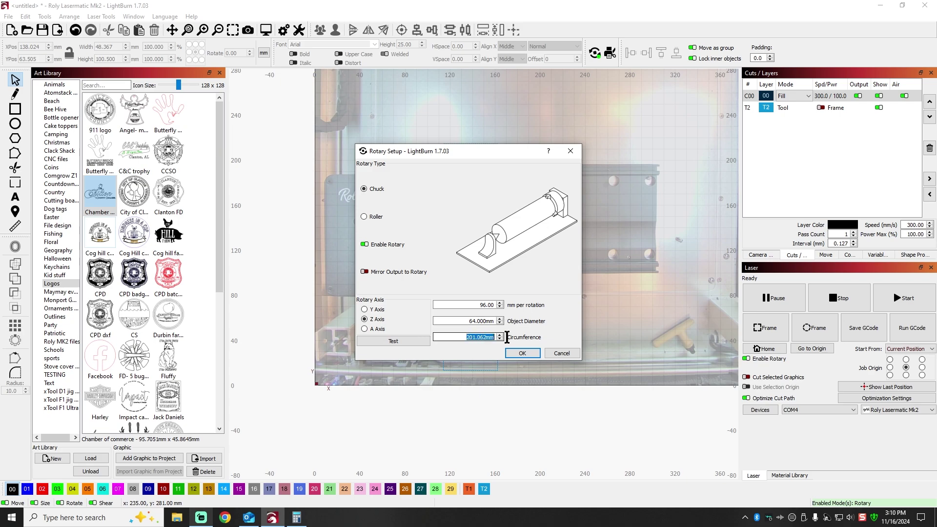
click(521, 353)
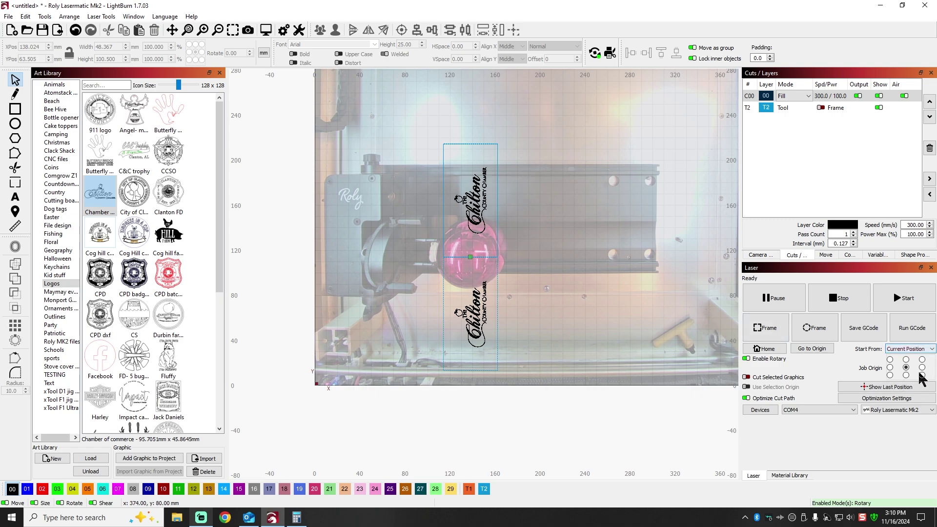
Turn off Constant Power Mode in the C00 fill layer's cut settings and check its lines per inch
double_click(834, 100)
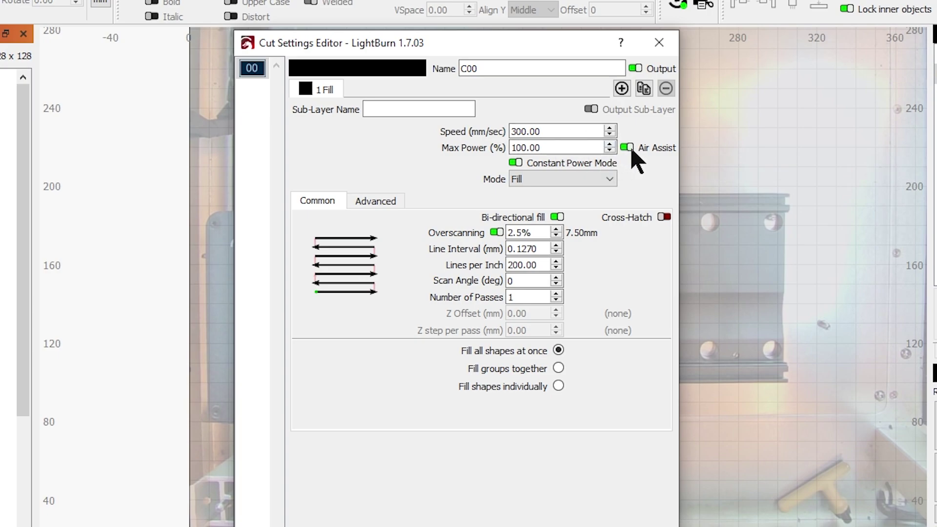
click(515, 162)
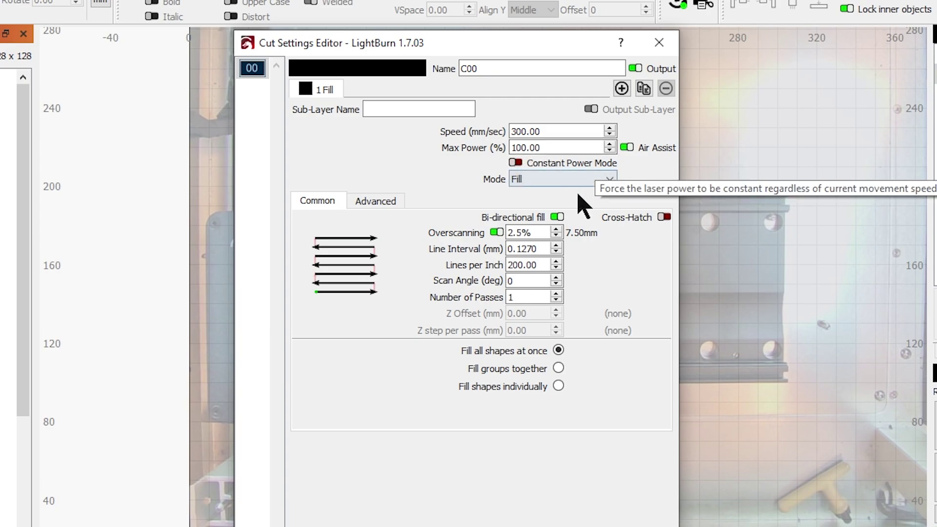
drag(540, 266, 503, 271)
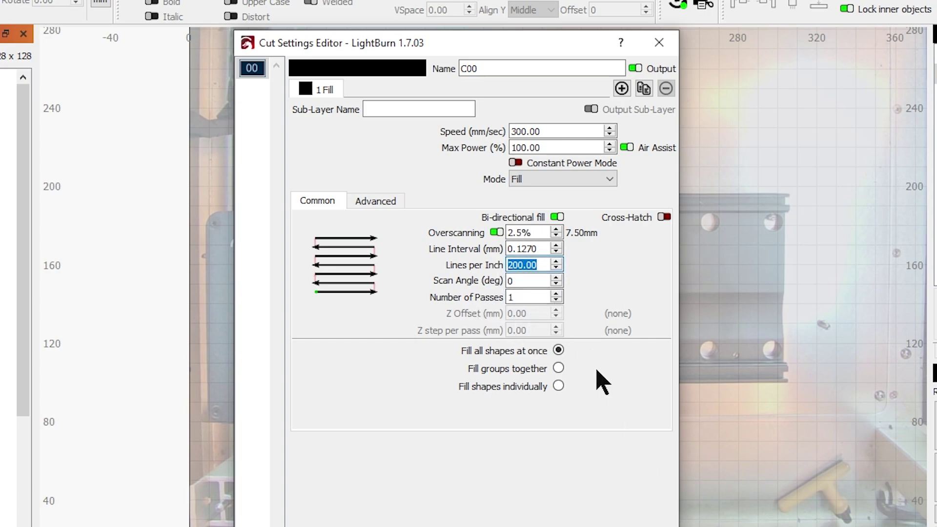
key(Return)
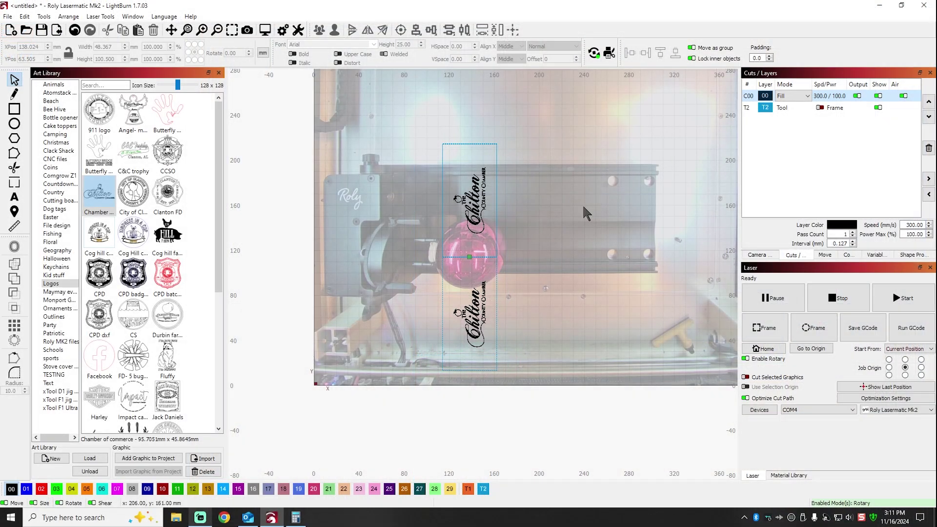
Start the laser engraving job for the two logos
click(900, 297)
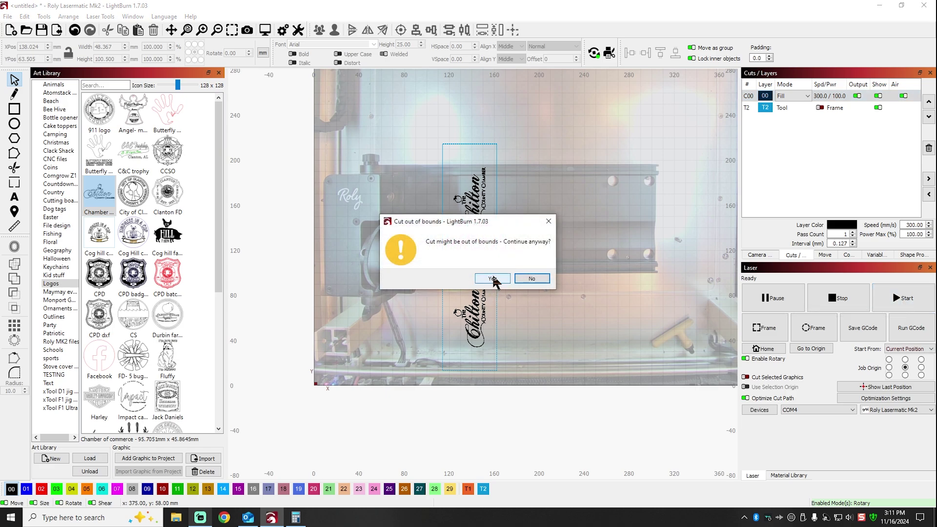